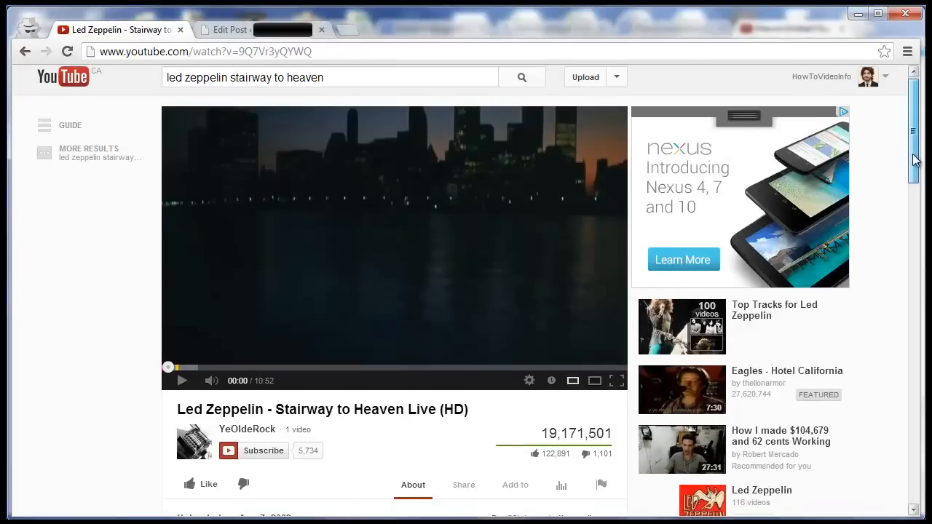
{"action": "left_click_drag", "start_coordinate": [912, 162], "coordinate": [915, 206]}
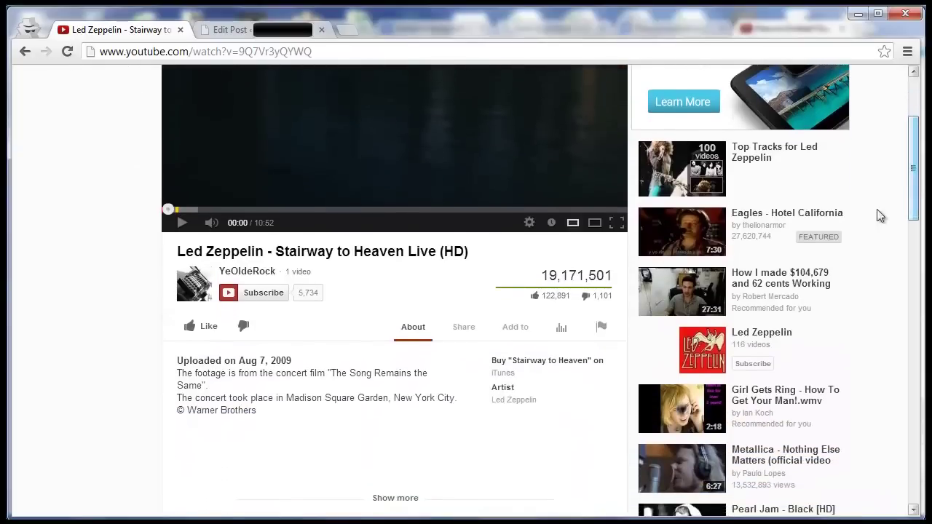
- Show YouTube's Share > Embed code for the video and review the available sizes
{"action": "left_click", "coordinate": [464, 332]}
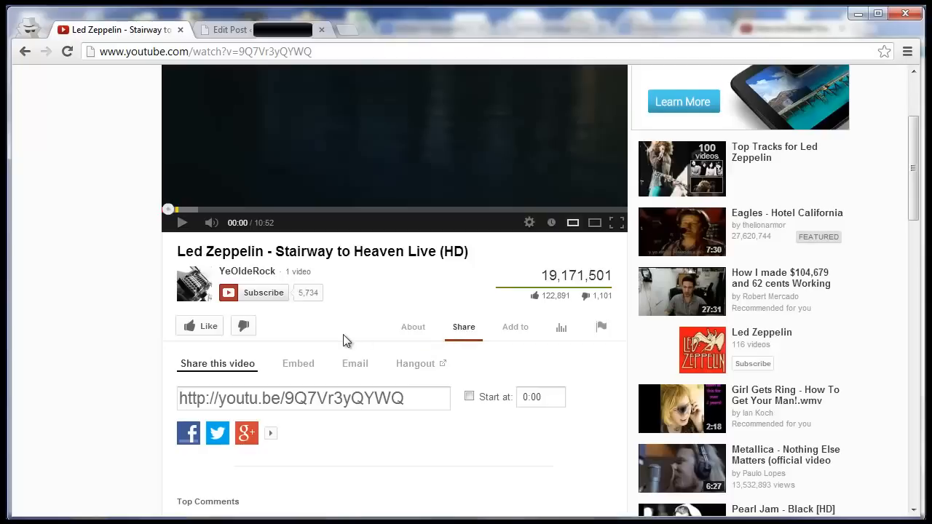
{"action": "left_click", "coordinate": [300, 373]}
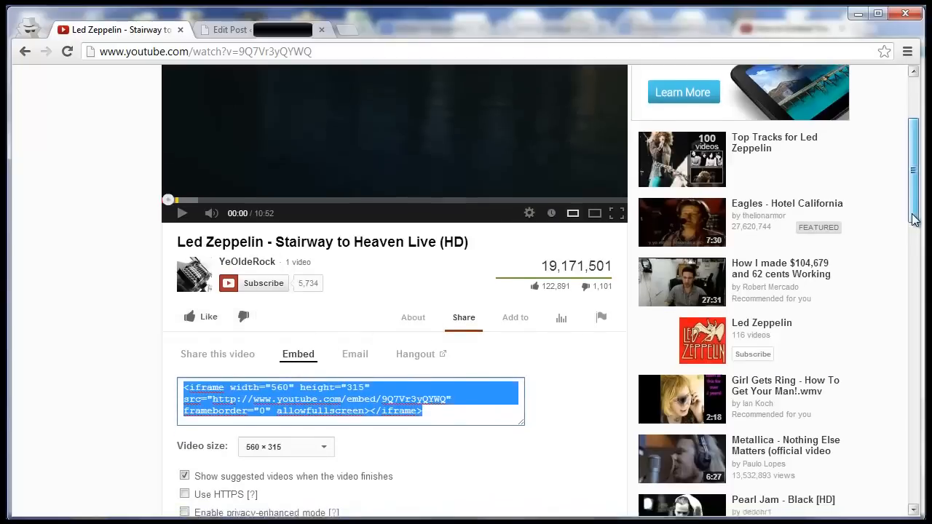
{"action": "scroll", "coordinate": [913, 211], "scroll_direction": "down", "scroll_amount": 1}
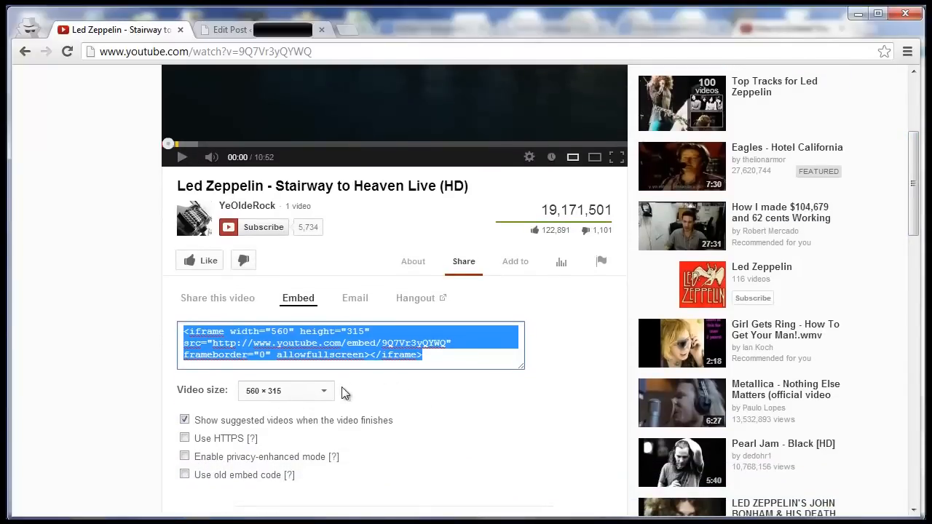
{"action": "left_click", "coordinate": [303, 393]}
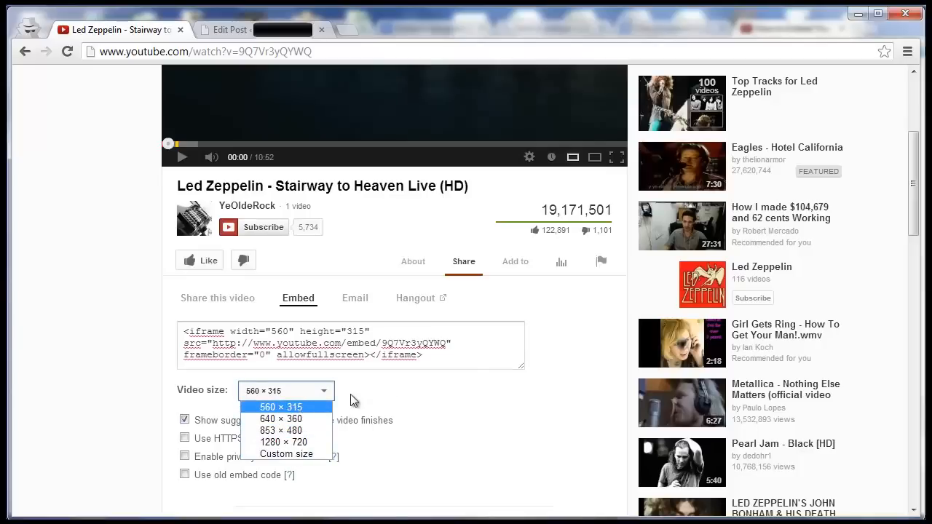
- Keep the 560 × 315 size, select the full iframe embed code and copy it
{"action": "left_click", "coordinate": [301, 397]}
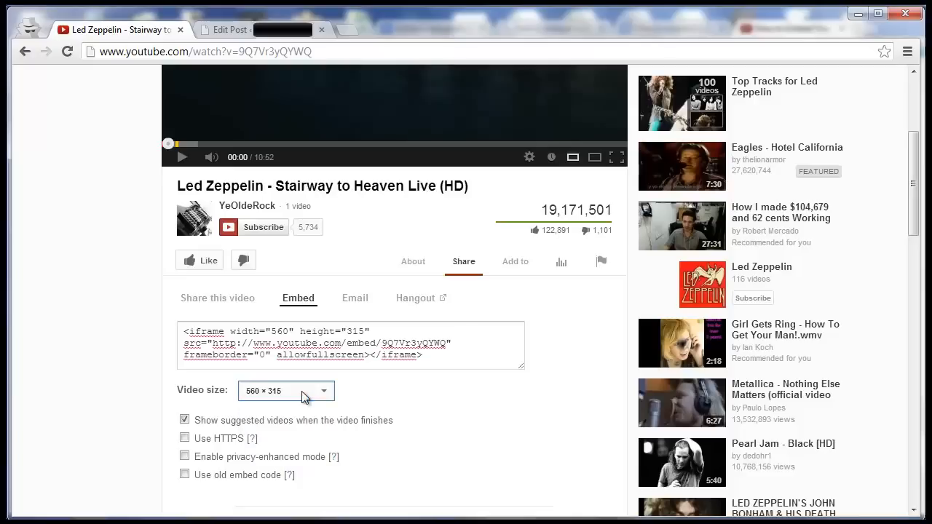
{"action": "left_click", "coordinate": [451, 362]}
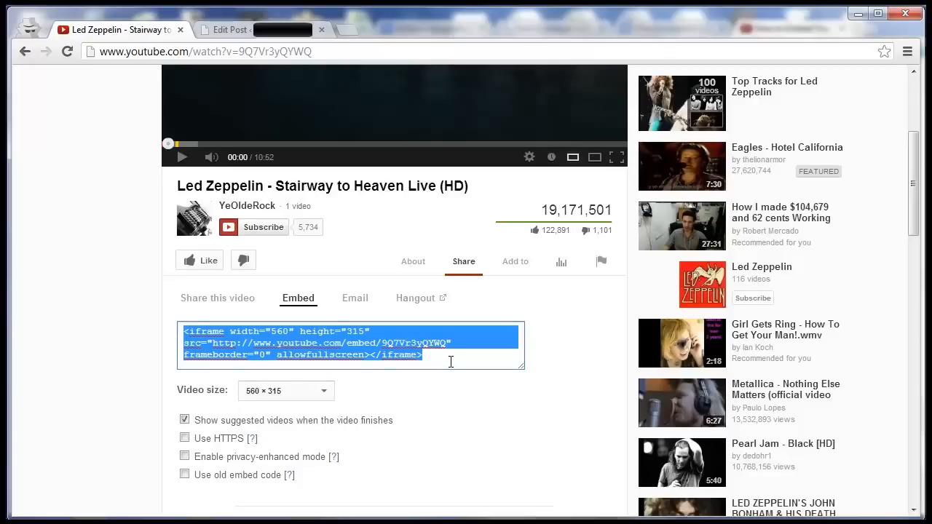
{"action": "right_click", "coordinate": [451, 362]}
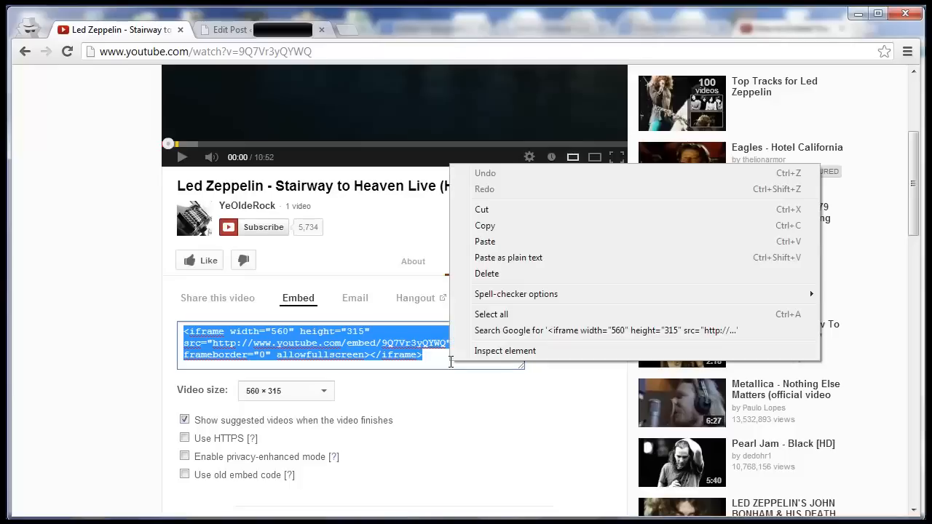
{"action": "left_click", "coordinate": [506, 228]}
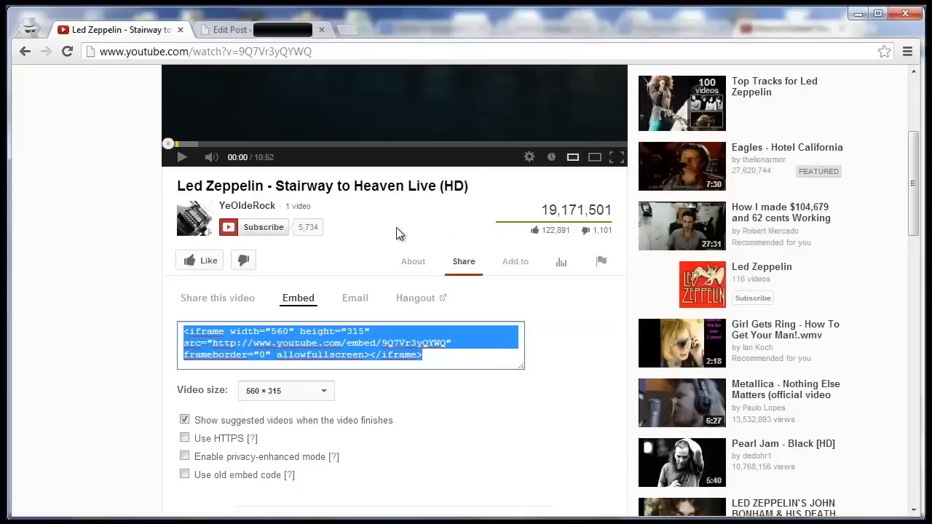
- Paste the iframe embed code into Sample Post's body in the Text editor
{"action": "left_click", "coordinate": [249, 35]}
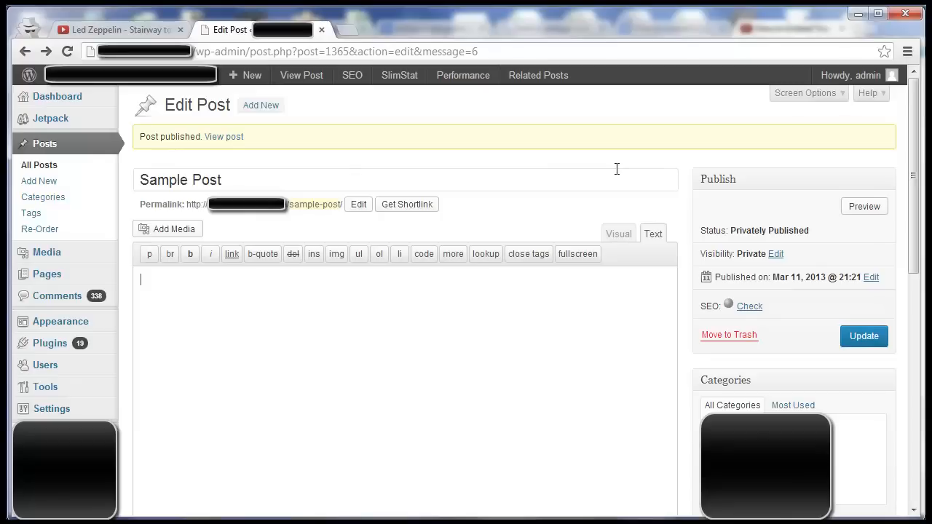
{"action": "left_click", "coordinate": [654, 237]}
{"action": "right_click", "coordinate": [249, 340]}
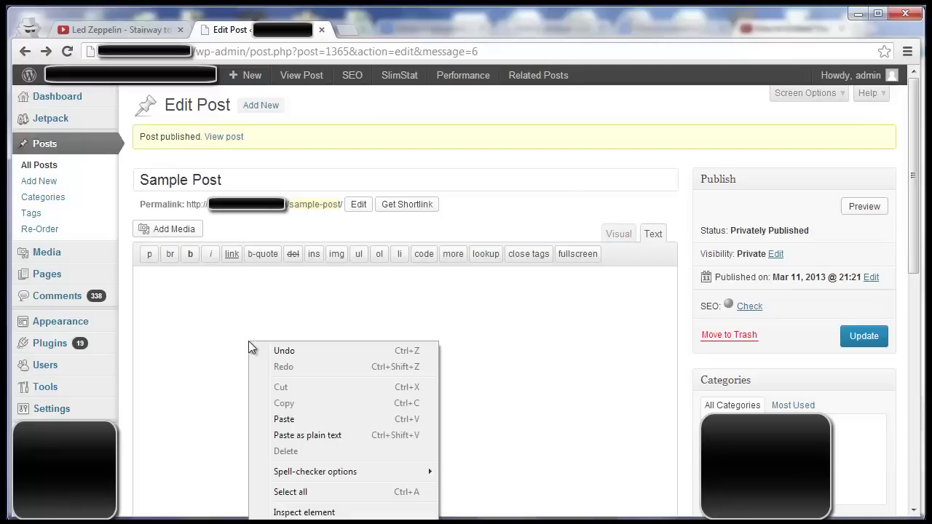
{"action": "left_click", "coordinate": [306, 419]}
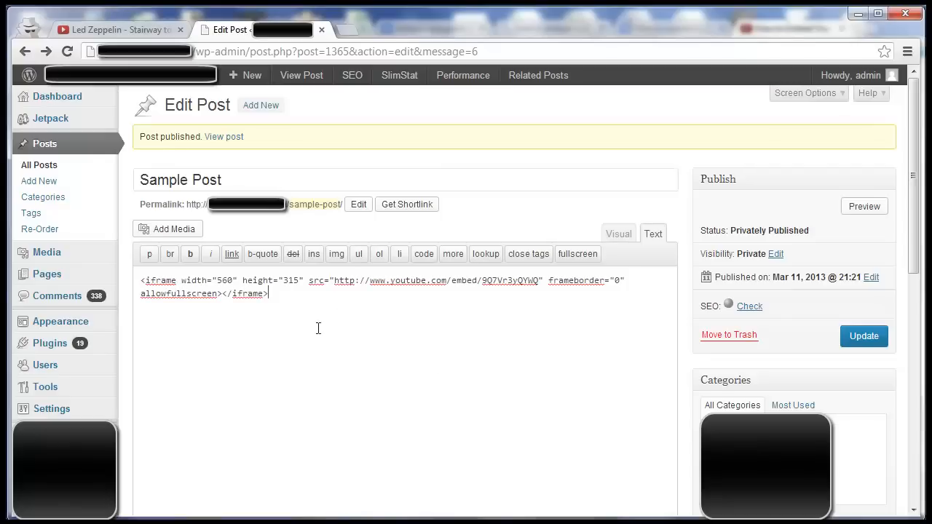
- Update the Sample Post and view the published page with the embedded video
{"action": "left_click", "coordinate": [863, 342]}
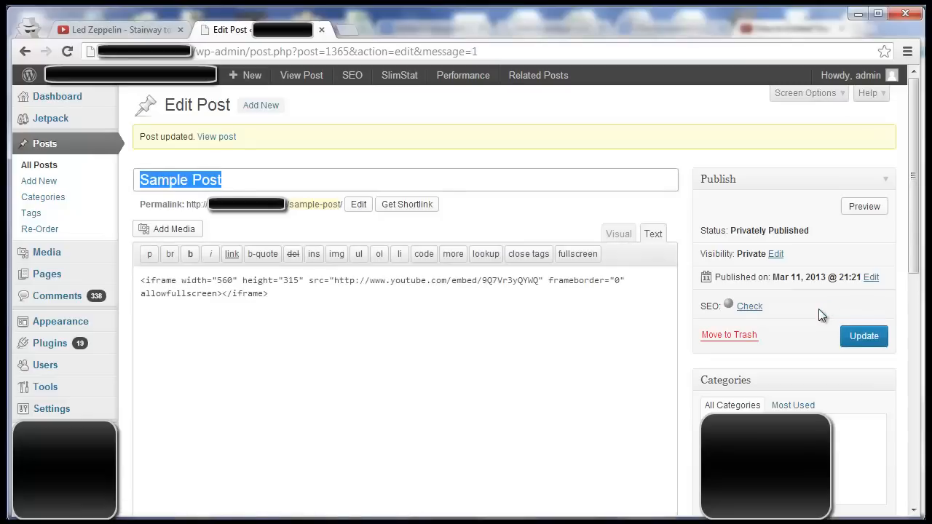
{"action": "left_click", "coordinate": [224, 138]}
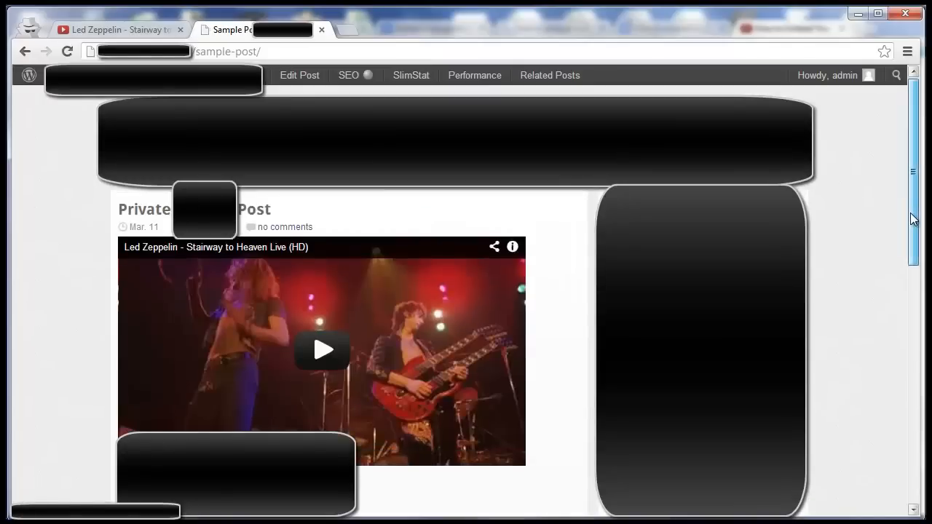
{"action": "left_click_drag", "start_coordinate": [910, 208], "coordinate": [911, 232]}
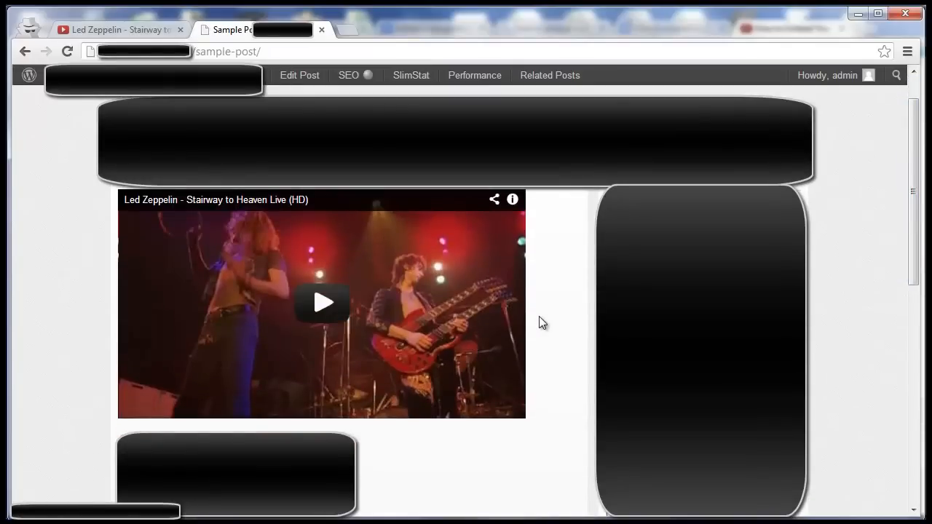